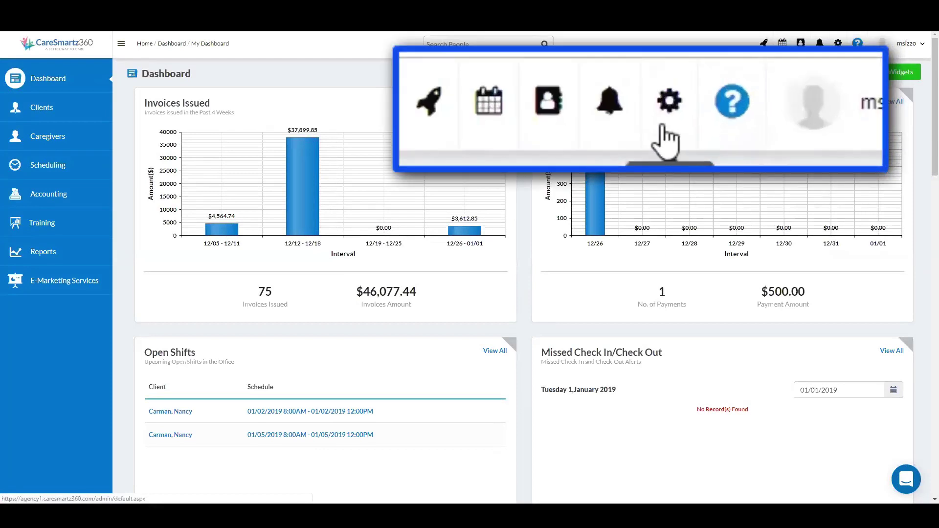
# From the gear icon, show all agency settings, starting on the admin users list.
pyautogui.click(837, 48)
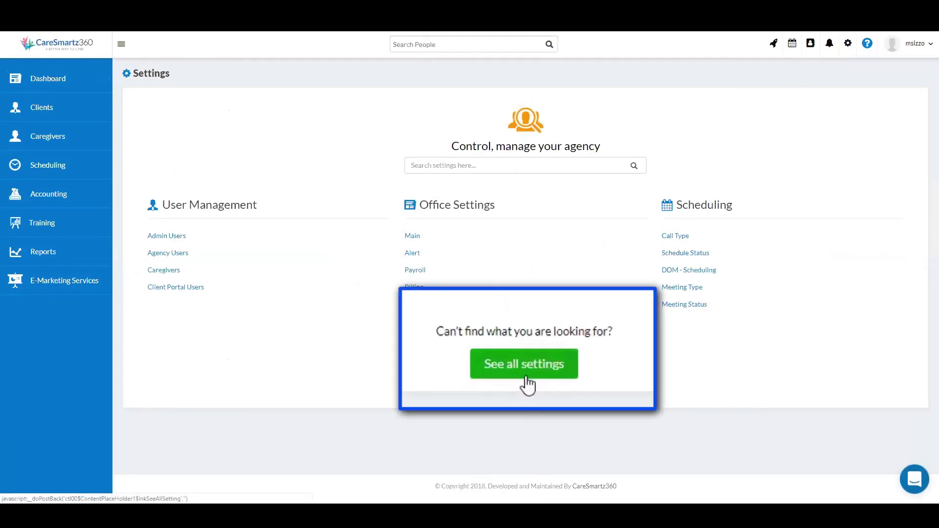
pyautogui.click(526, 398)
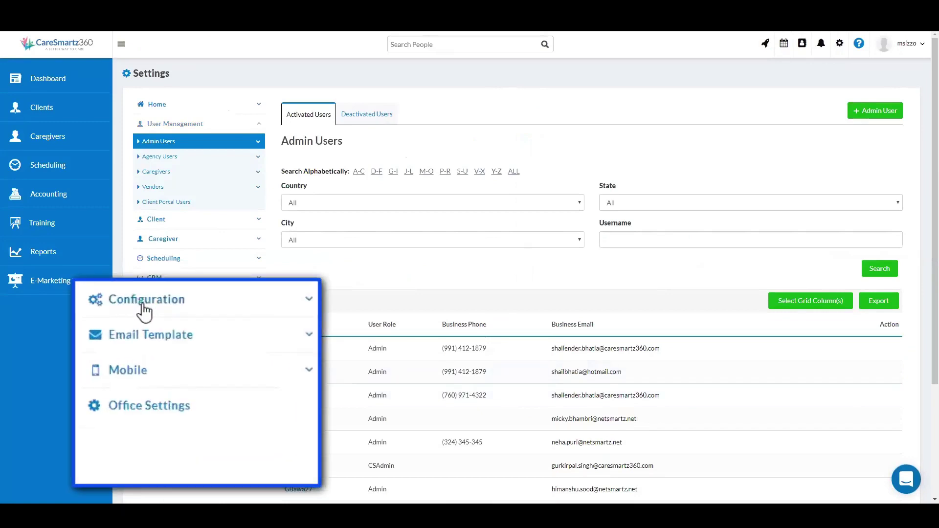
# Expand Configuration and go to the Configure SMS Services page.
pyautogui.click(144, 307)
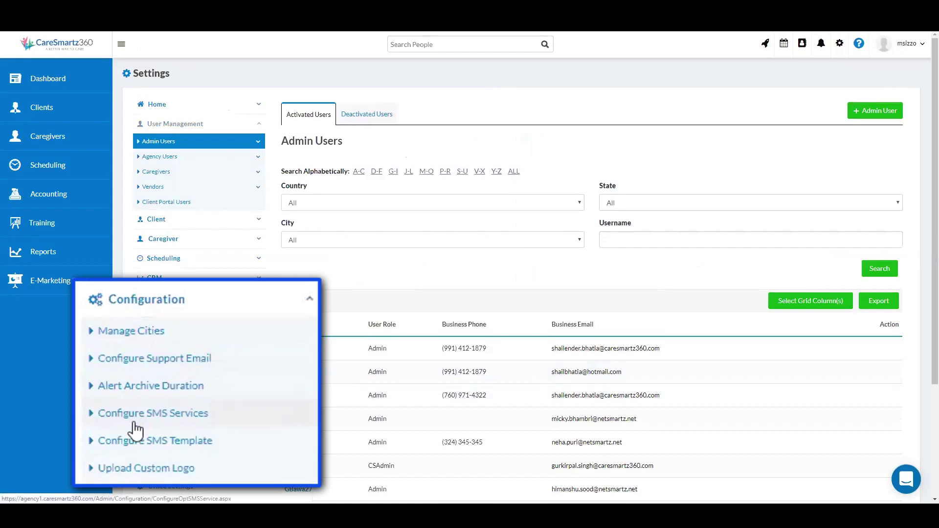
pyautogui.click(162, 409)
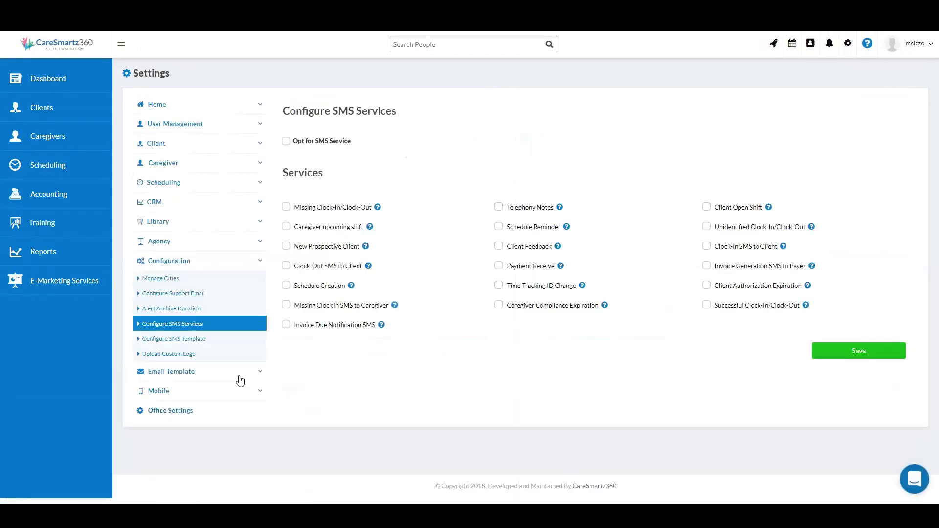
# Opt in to the SMS service and read the Missing Clock-In/Clock-Out help note.
pyautogui.click(287, 142)
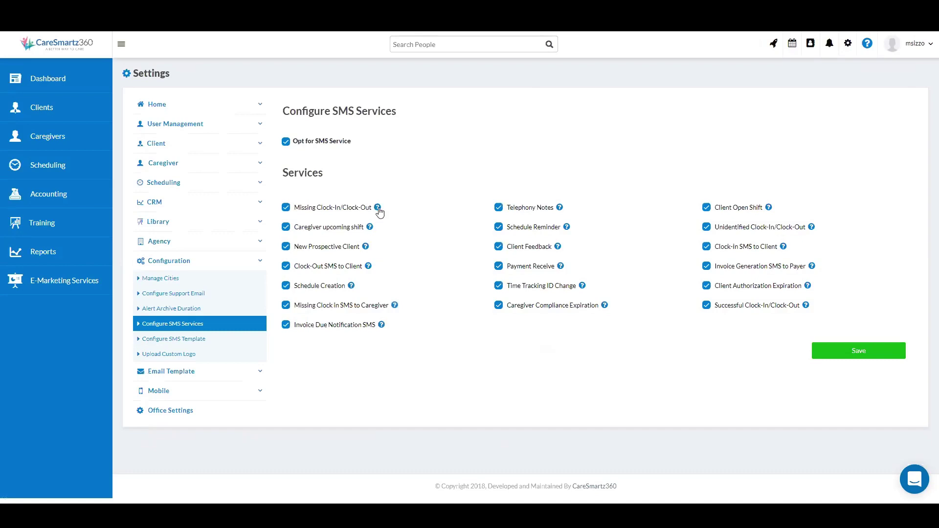
pyautogui.click(378, 208)
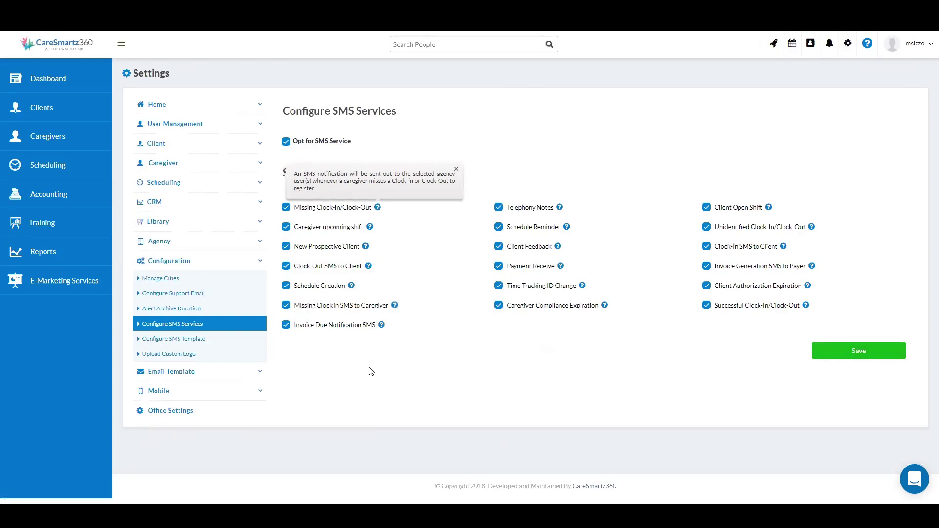
# In Configure SMS Template, edit and update the Bulk SMS to Caregivers template.
pyautogui.click(168, 341)
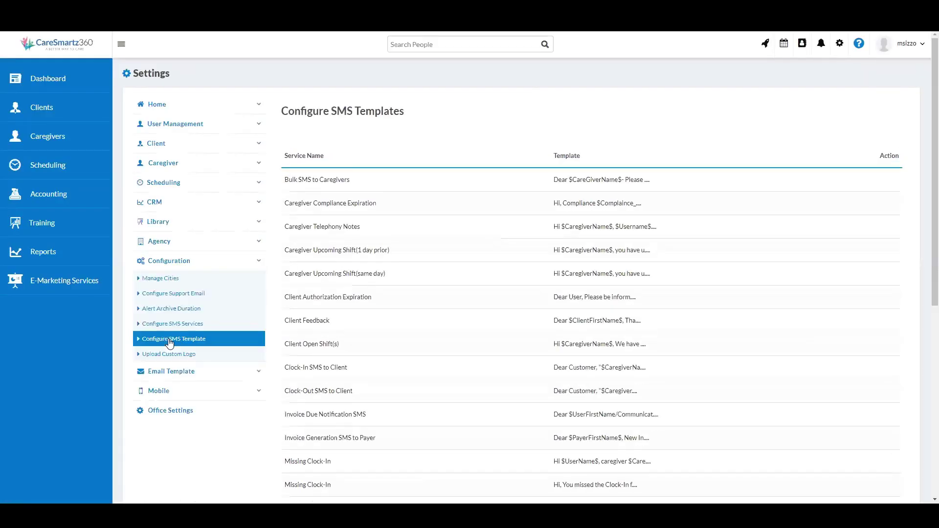
pyautogui.moveTo(470, 179)
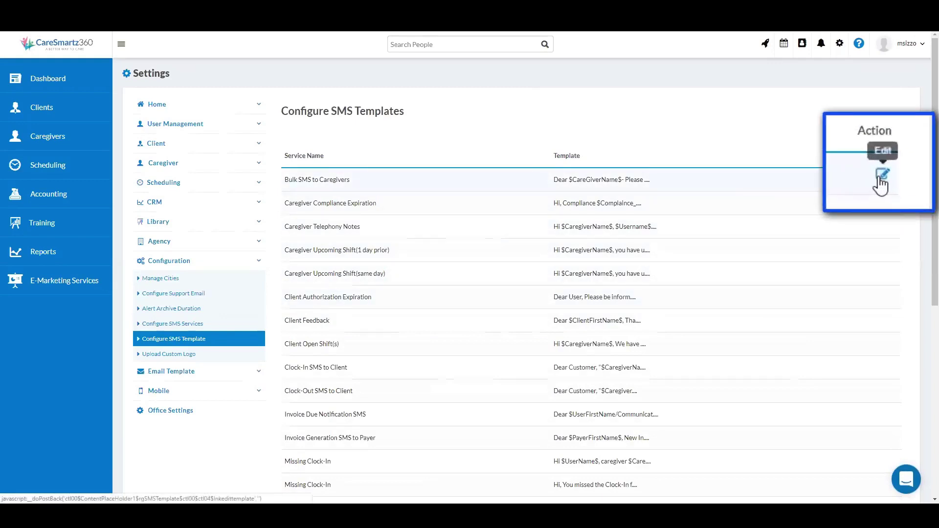
pyautogui.click(892, 180)
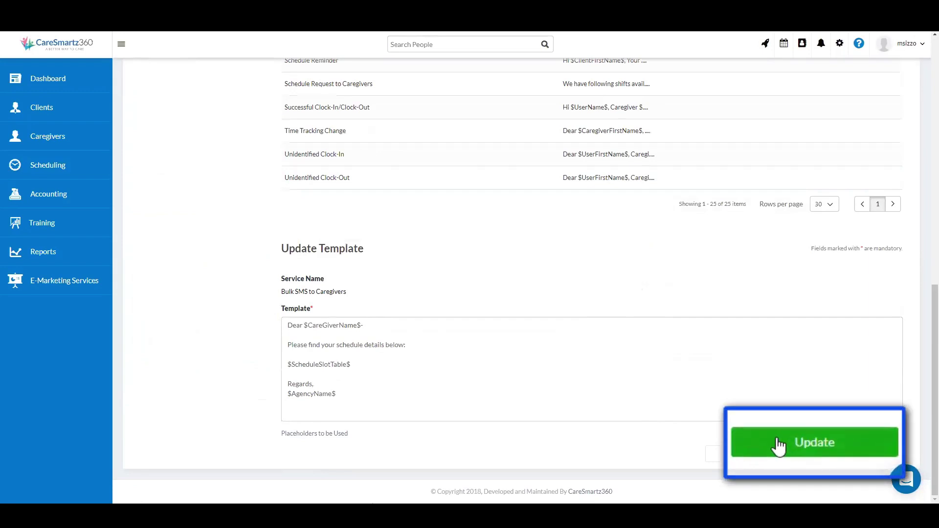
pyautogui.click(832, 455)
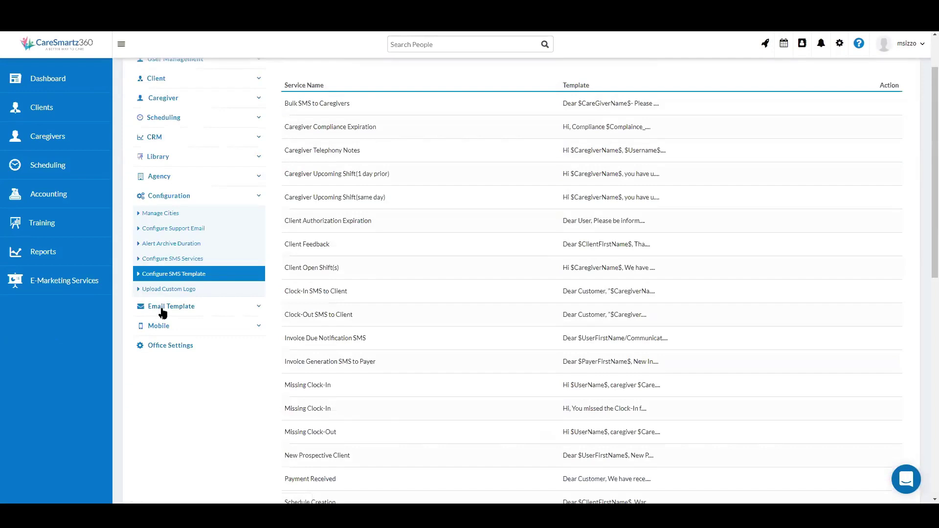
# Go to the email Template Listing and preview the Address Book Template.
pyautogui.click(162, 313)
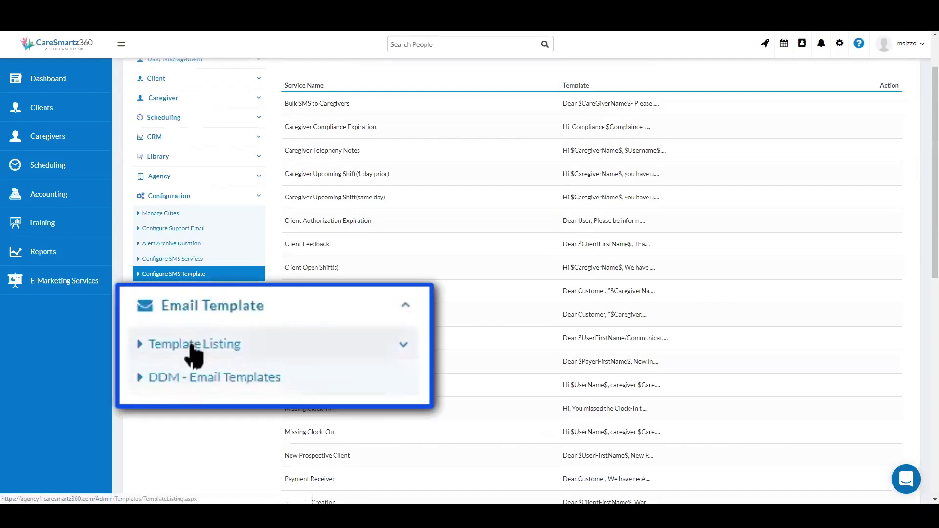
pyautogui.click(161, 323)
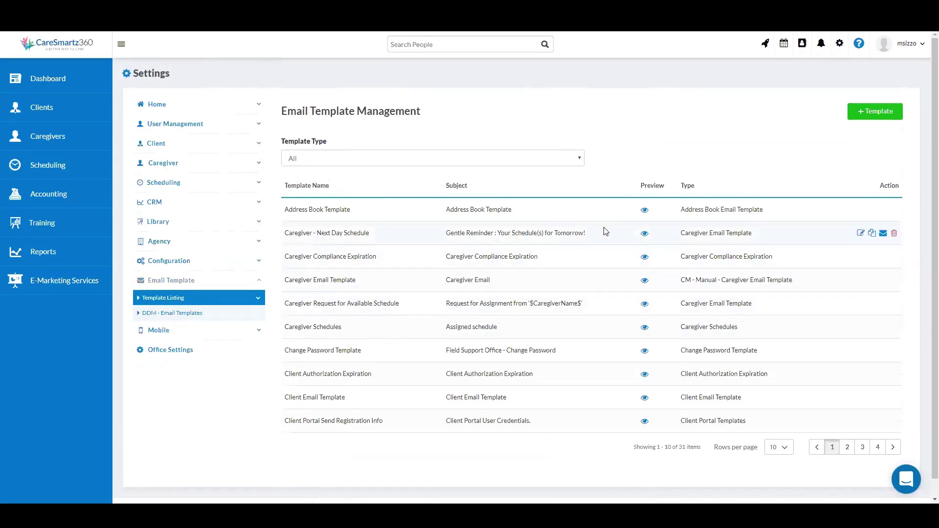
pyautogui.click(645, 214)
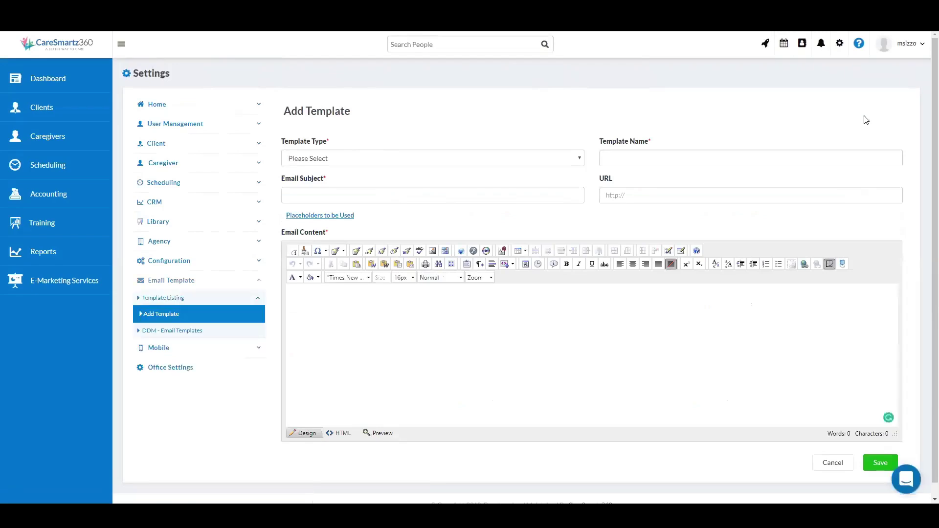
# Look over the new template's type, name, subject and content fields without filling them.
pyautogui.click(569, 161)
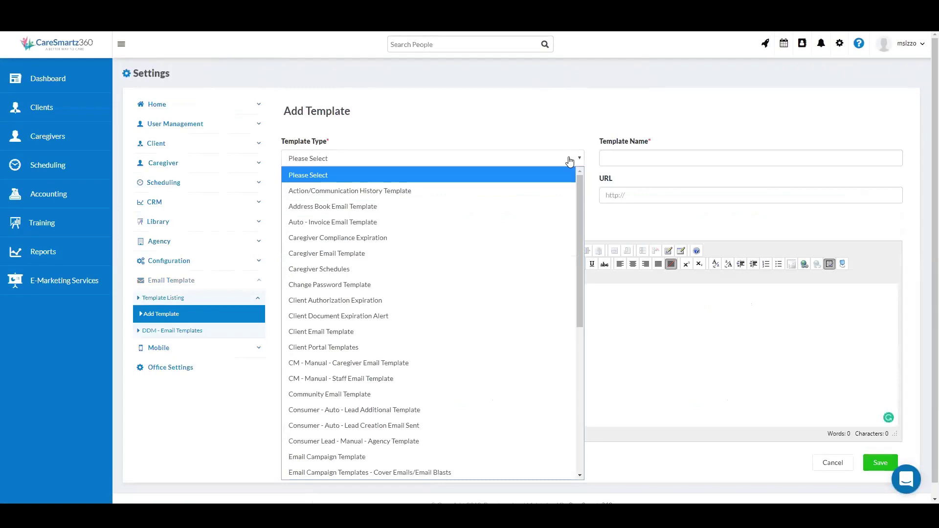
pyautogui.click(644, 153)
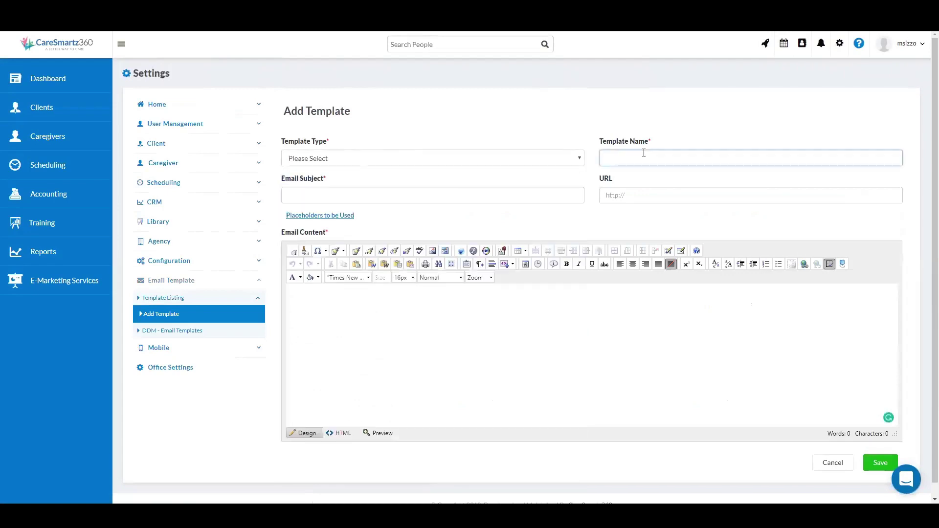
pyautogui.click(352, 195)
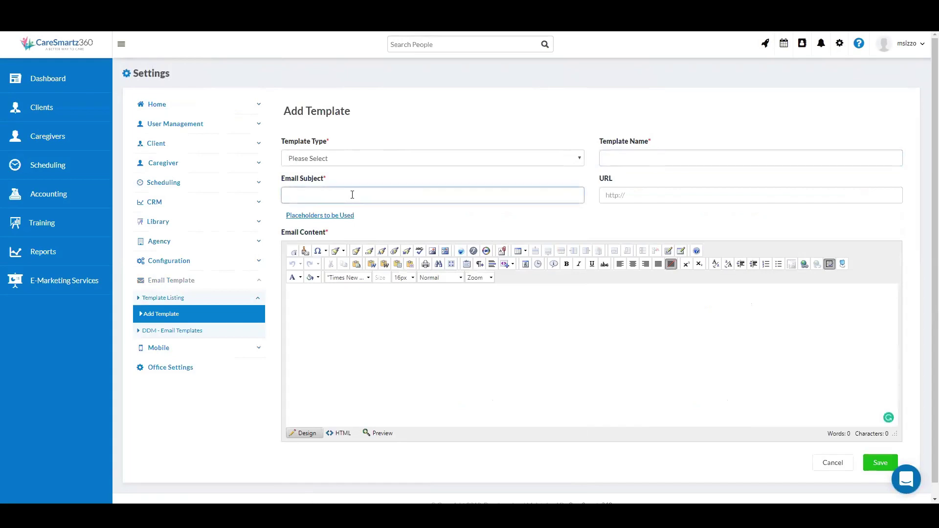
pyautogui.click(366, 326)
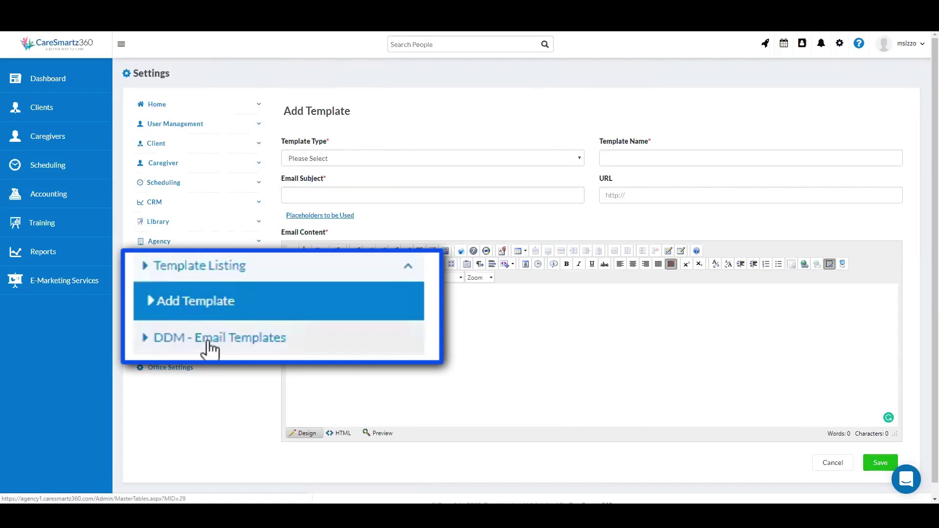
# Go to DDM - Email Templates and switch its drop-down list to Template Type.
pyautogui.click(168, 330)
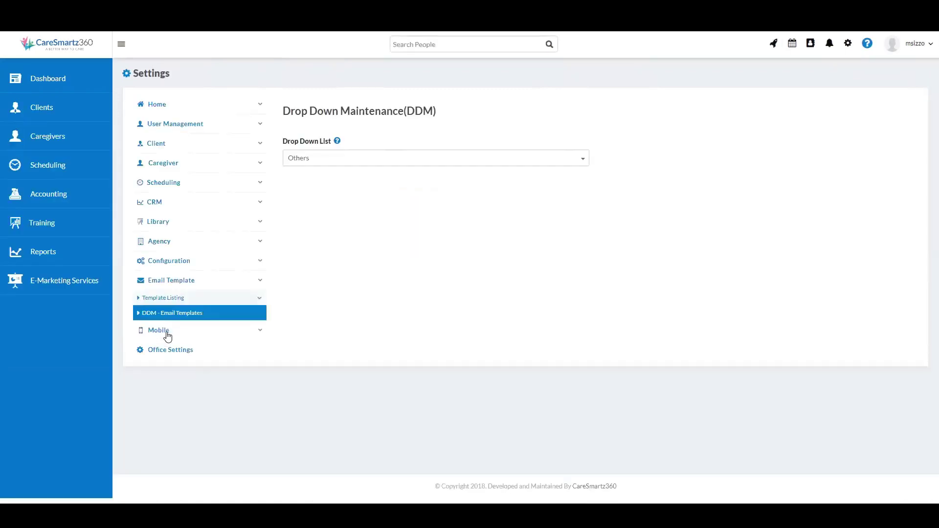
pyautogui.click(390, 163)
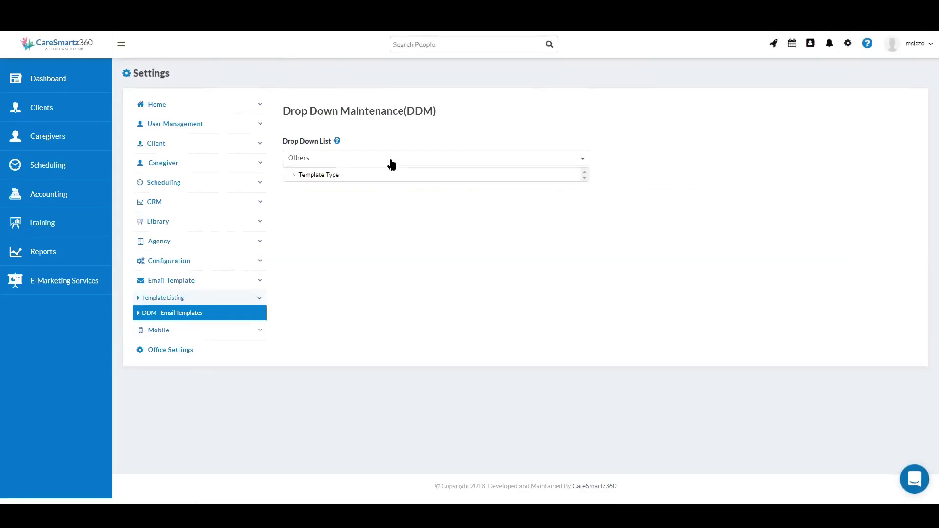
pyautogui.click(370, 175)
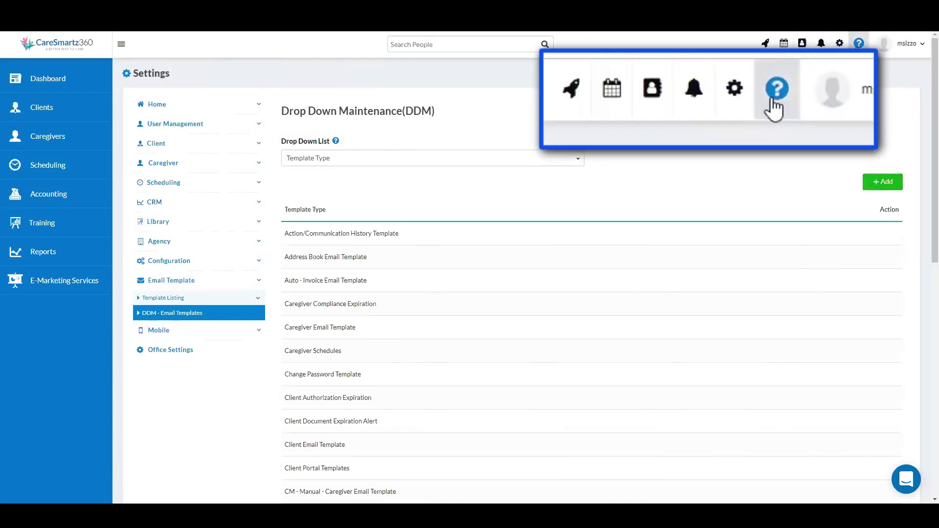
# Bring up the toolbar question-mark menu with its Support and Help Center options.
pyautogui.click(855, 49)
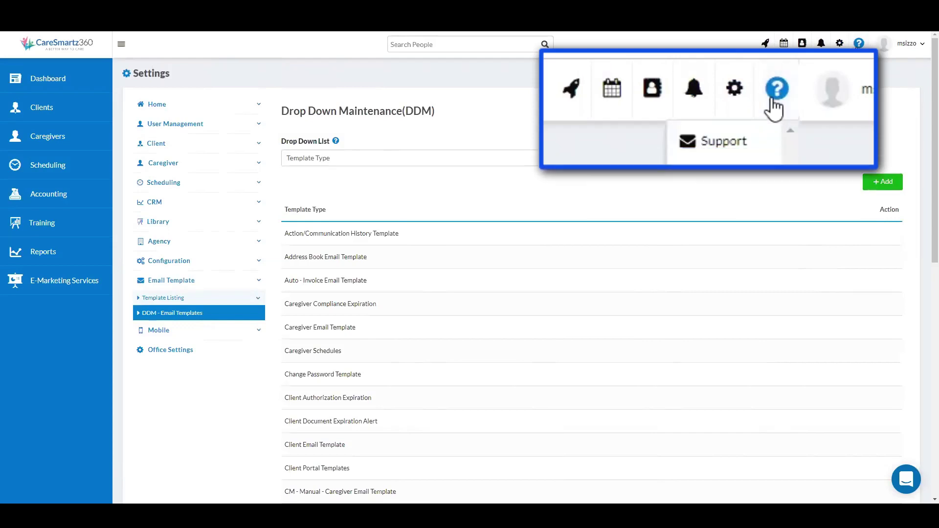